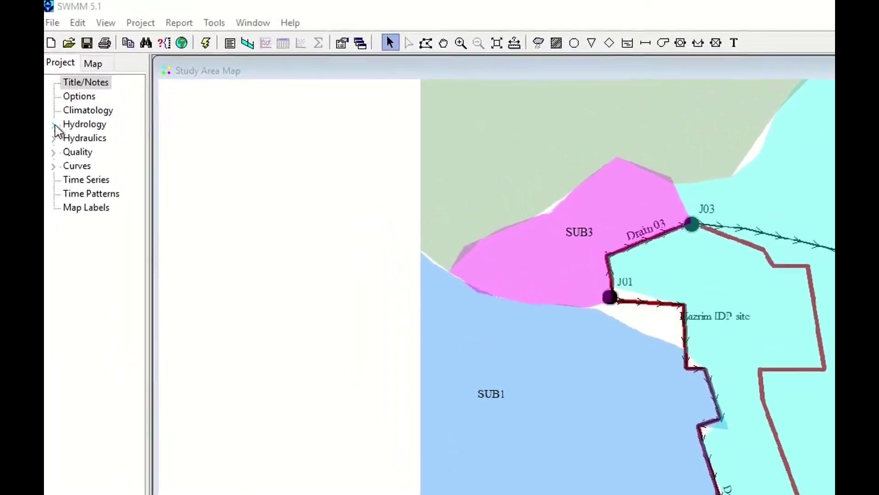
Draw a subcatchment polygon over the blue SUB1 area of the study area map.
click(53, 75)
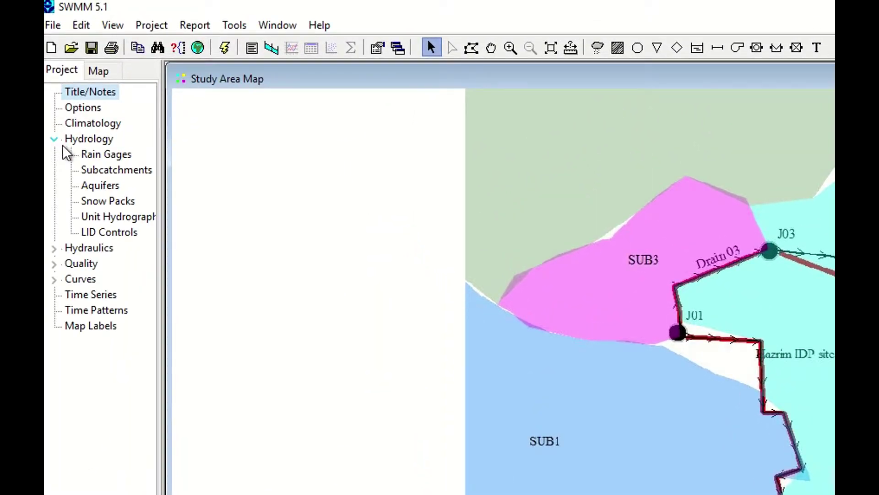
click(105, 173)
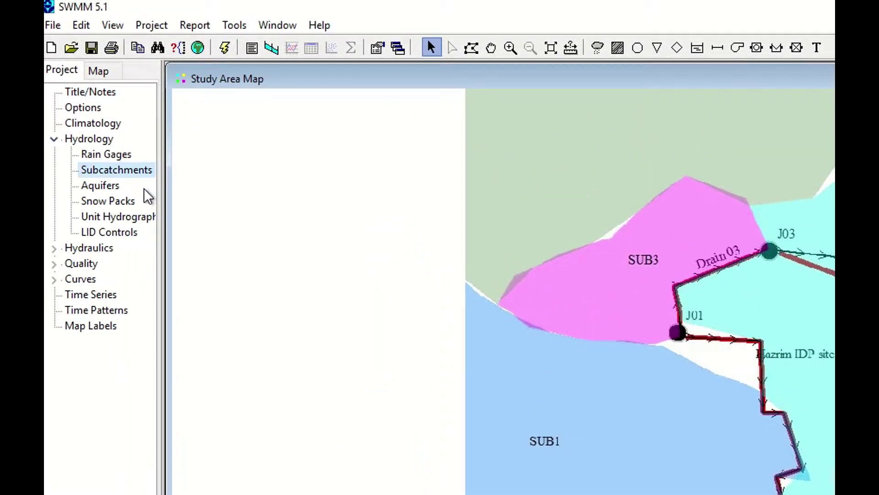
click(617, 49)
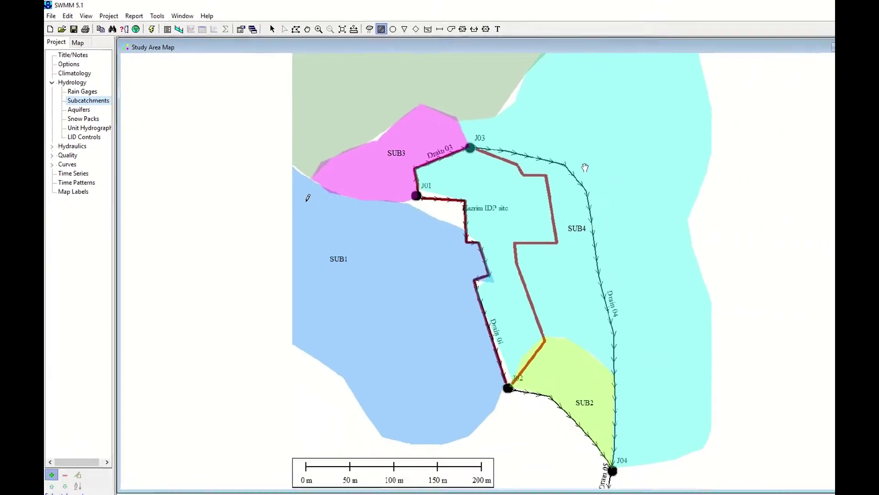
click(306, 200)
click(392, 215)
click(453, 245)
click(473, 281)
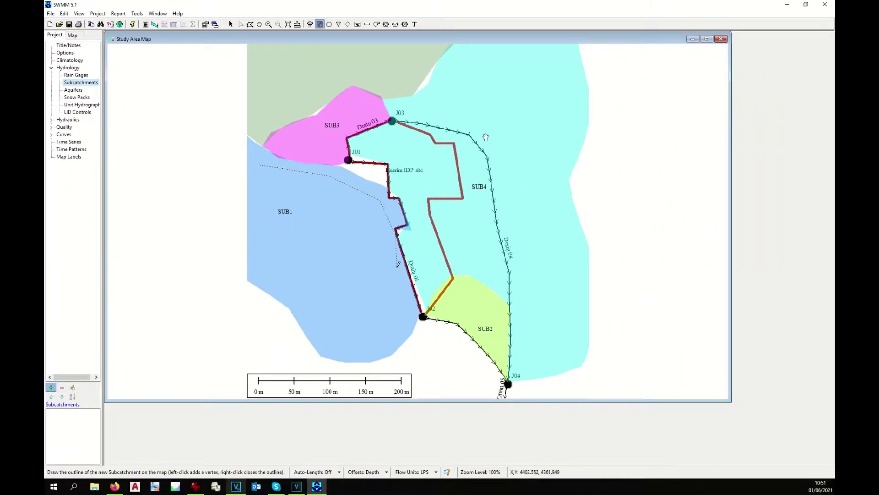
click(399, 316)
click(387, 344)
click(336, 322)
click(294, 289)
click(259, 221)
right_click(264, 164)
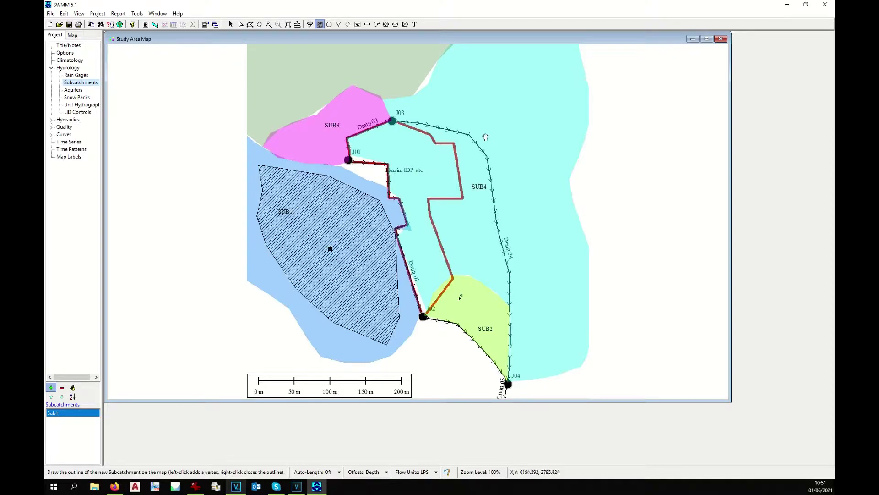
Draw a second subcatchment polygon inside the yellow-green SUB2 area.
click(460, 285)
click(480, 283)
click(500, 302)
click(504, 319)
click(473, 322)
right_click(456, 313)
Outline a third subcatchment inside the magenta SUB3 area.
click(318, 113)
click(286, 128)
click(283, 138)
click(289, 147)
click(305, 149)
right_click(316, 146)
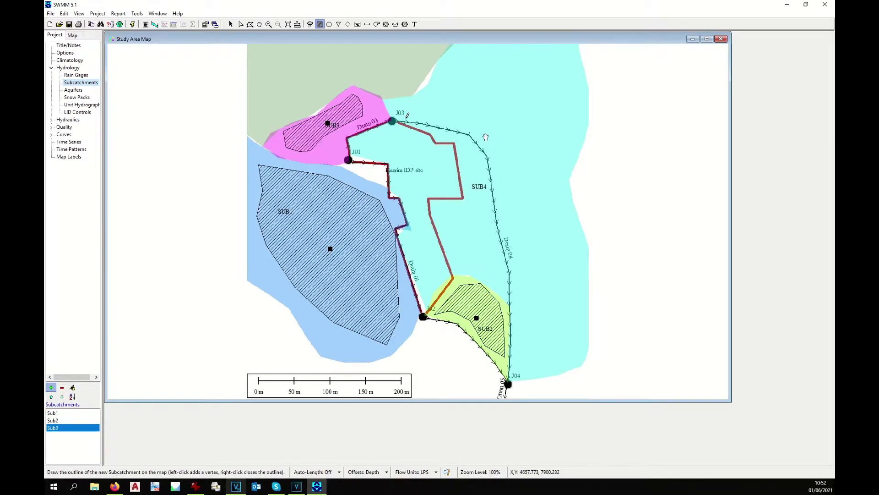
Outline a fourth subcatchment over the large cyan SUB4 area, keeping clear of the SUB2 polygon.
click(401, 121)
click(396, 136)
click(424, 273)
click(467, 267)
click(492, 279)
click(541, 340)
click(562, 277)
click(551, 87)
click(518, 60)
click(467, 66)
right_click(410, 98)
Draw a fifth subcatchment polygon over the unlabelled grey-green area north of SUB3.
click(253, 54)
click(249, 83)
click(260, 129)
click(285, 115)
click(301, 95)
click(330, 77)
click(383, 82)
click(405, 56)
right_click(260, 51)
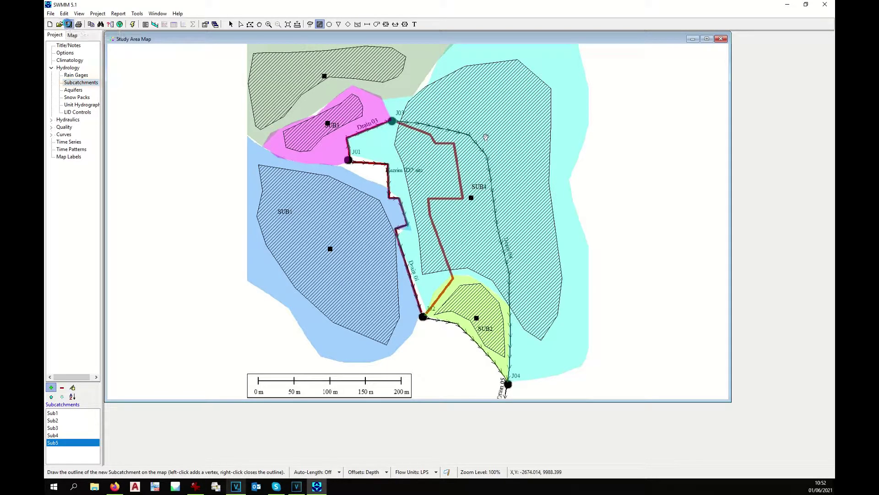
Save the project over the existing SWMM.inp file in the SWMM folder.
click(68, 24)
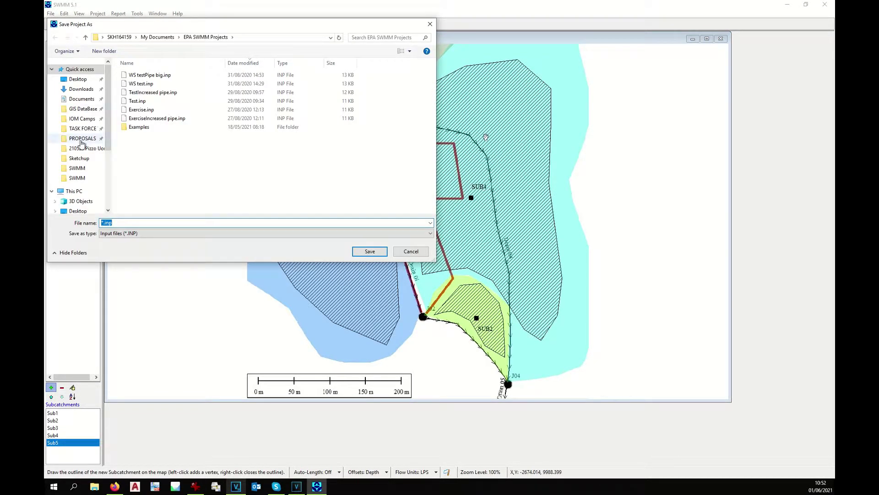
click(80, 170)
click(141, 85)
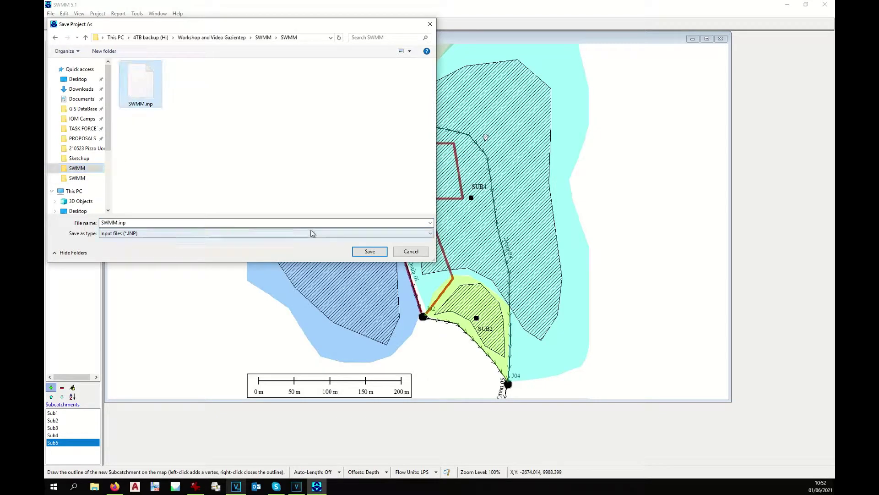
click(373, 253)
click(464, 245)
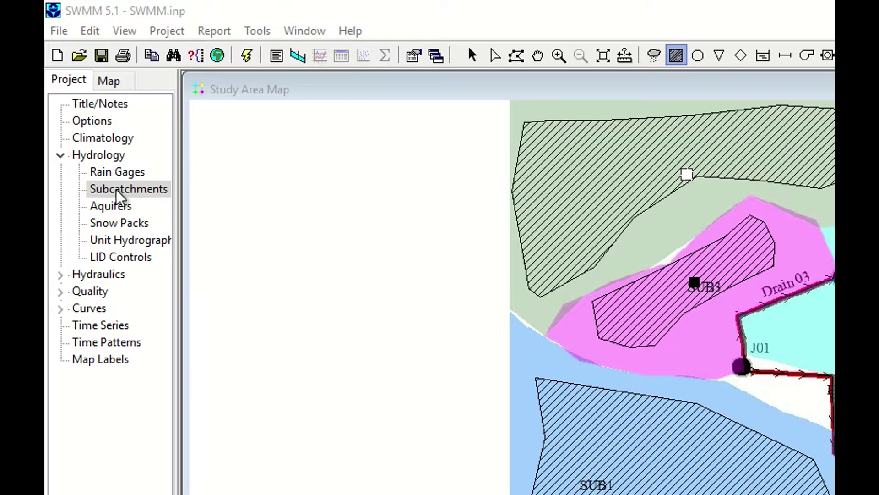
Place junction nodes on the backdrop's J01, J02, J03 and J04 points, in that order.
click(85, 276)
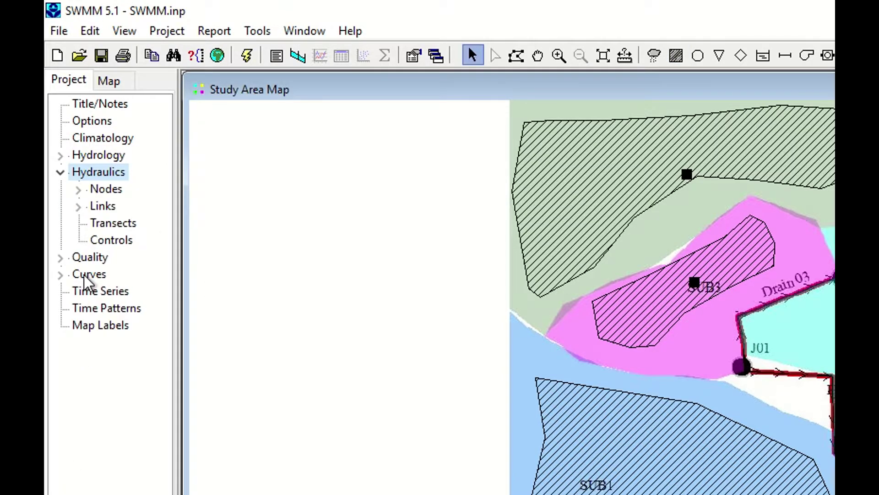
click(94, 193)
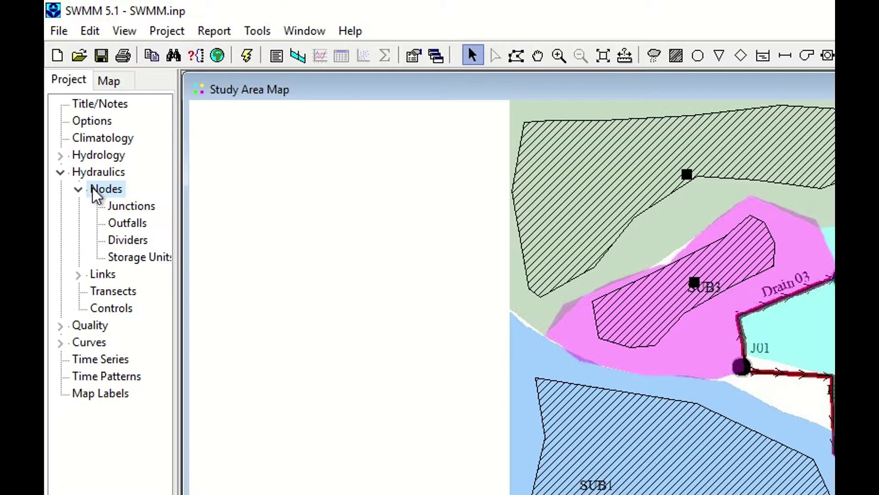
click(121, 209)
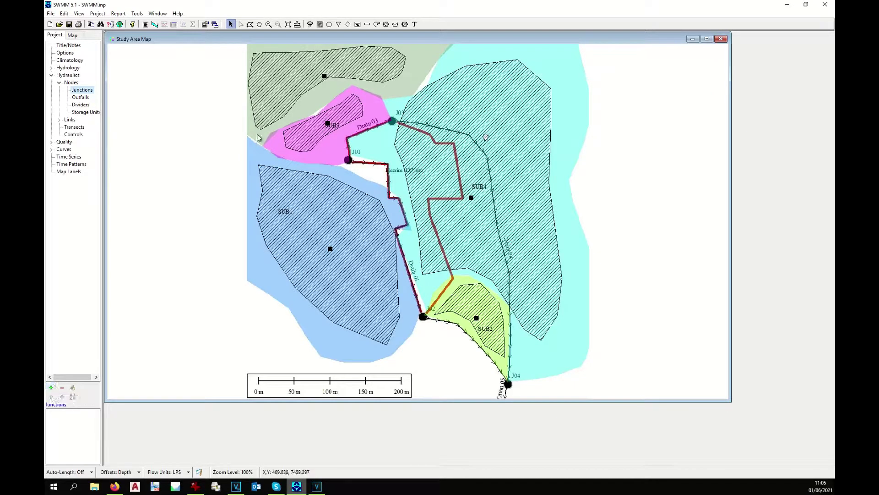
click(329, 25)
click(330, 25)
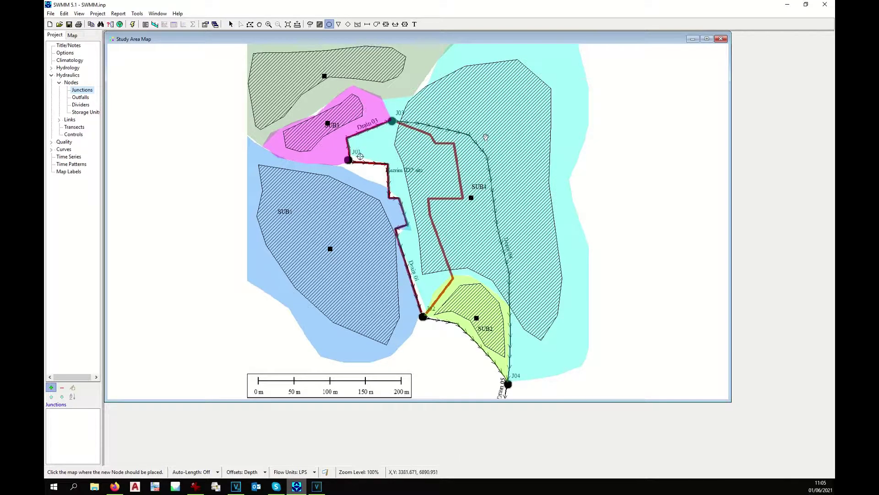
click(348, 160)
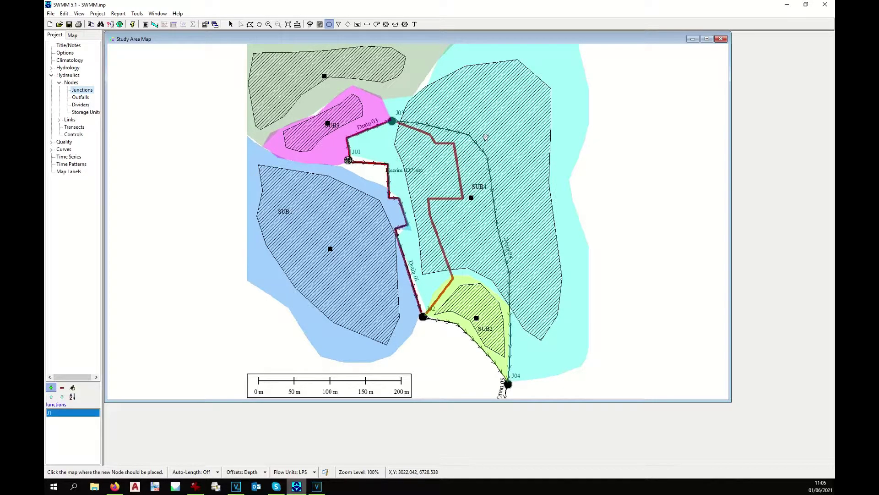
click(54, 415)
click(423, 317)
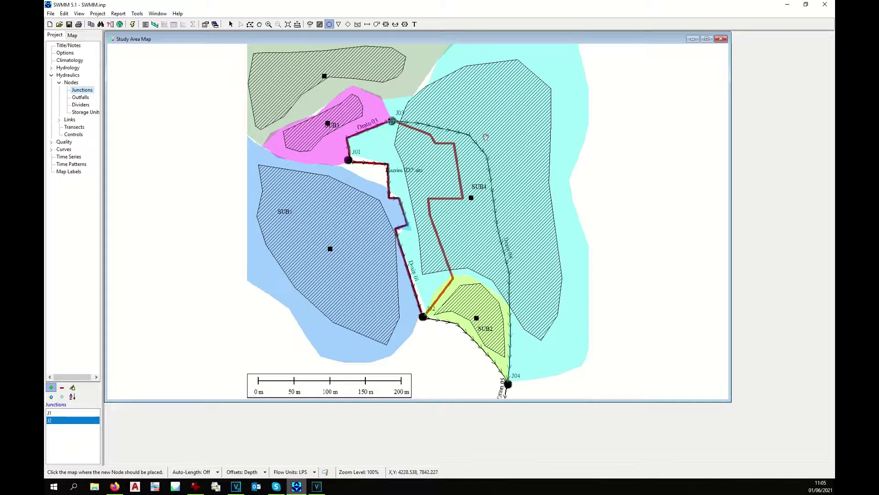
click(392, 121)
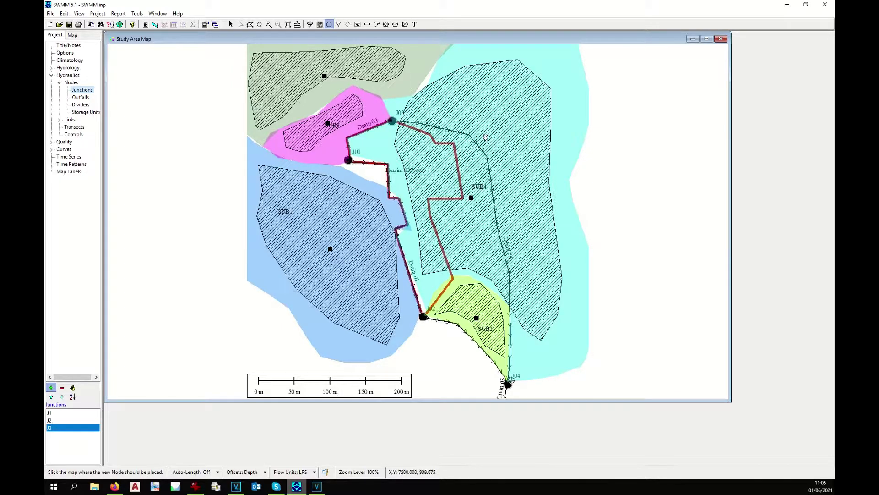
click(509, 384)
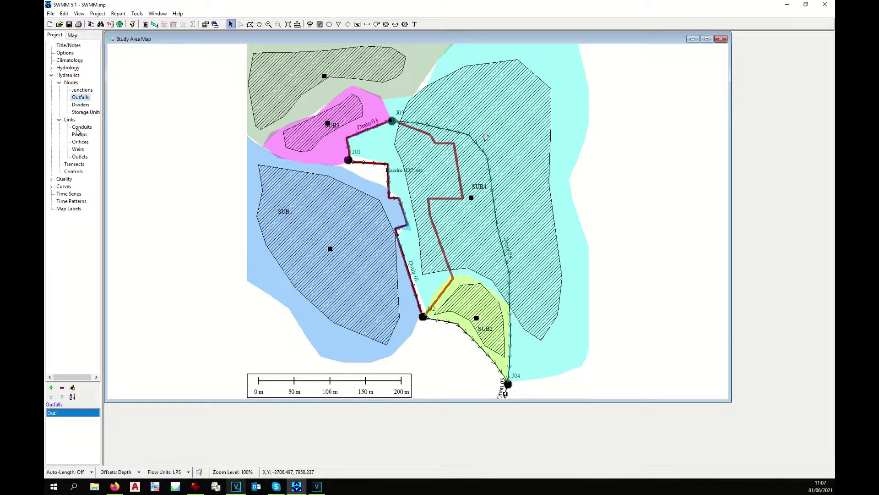
Add a conduit running straight from junction J01 to junction J02.
click(77, 130)
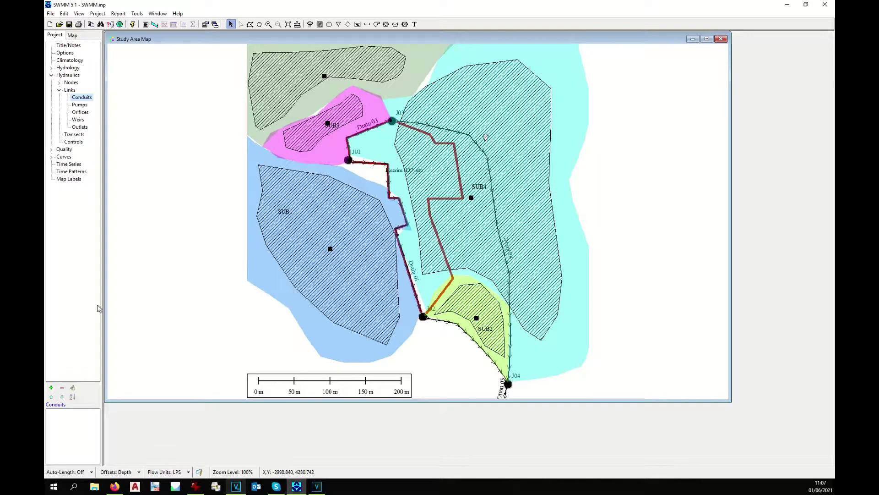
click(368, 24)
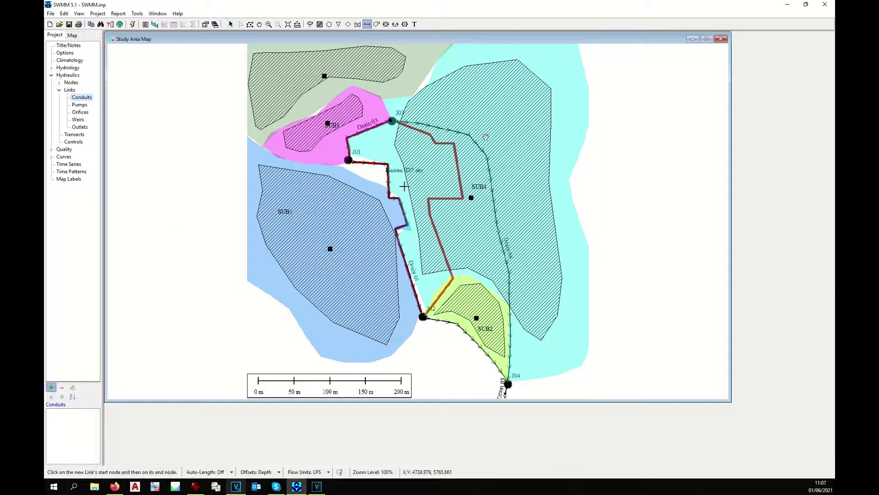
click(348, 160)
click(422, 315)
click(423, 316)
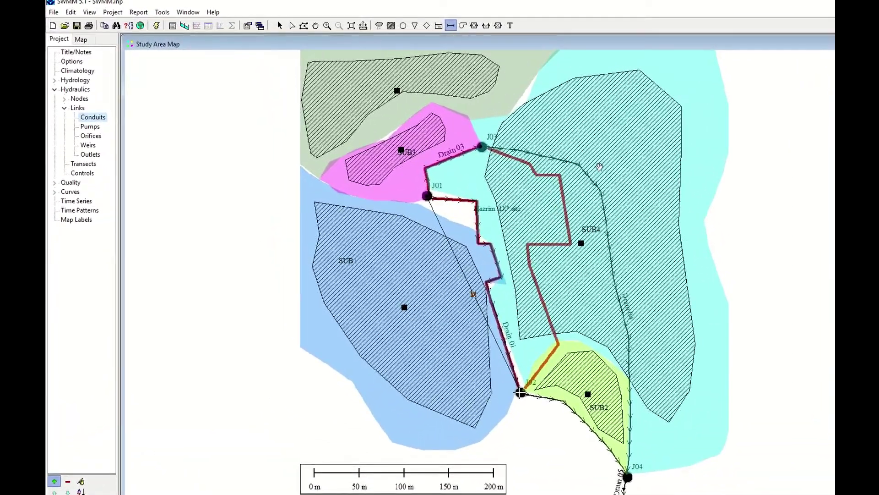
Add conduits from J02 to J04 and from J01 to J03.
click(520, 392)
click(627, 477)
click(427, 197)
click(481, 146)
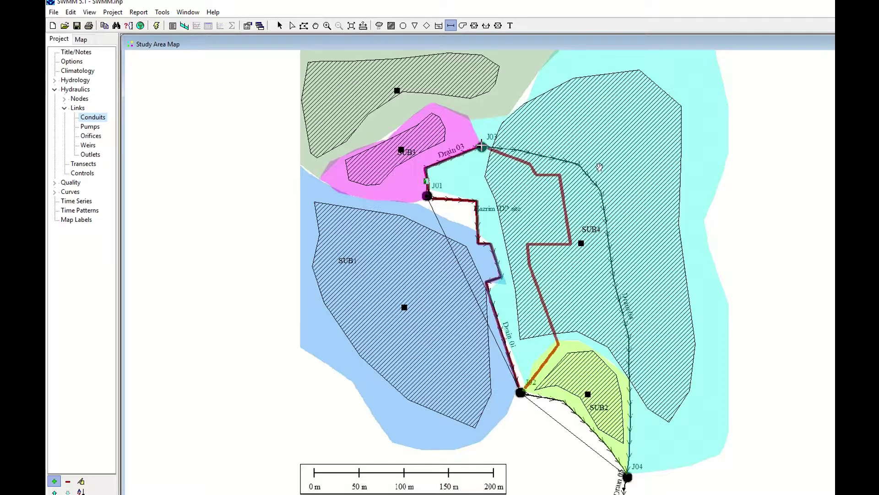
Add a conduit from J03 to J04 with intermediate vertices at the bends of Drain 04.
click(481, 146)
click(579, 162)
click(603, 197)
click(627, 476)
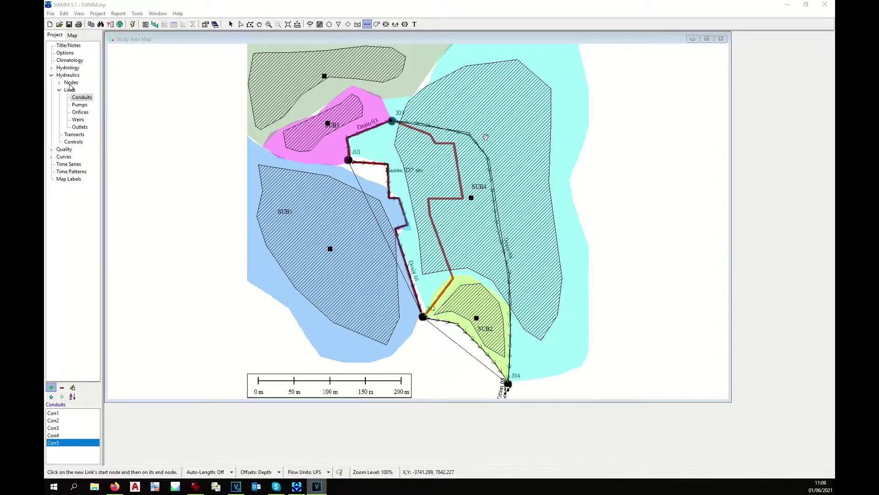
Add a rain gage at the northern edge of the map, between the grey-green and cyan areas.
click(52, 70)
click(74, 77)
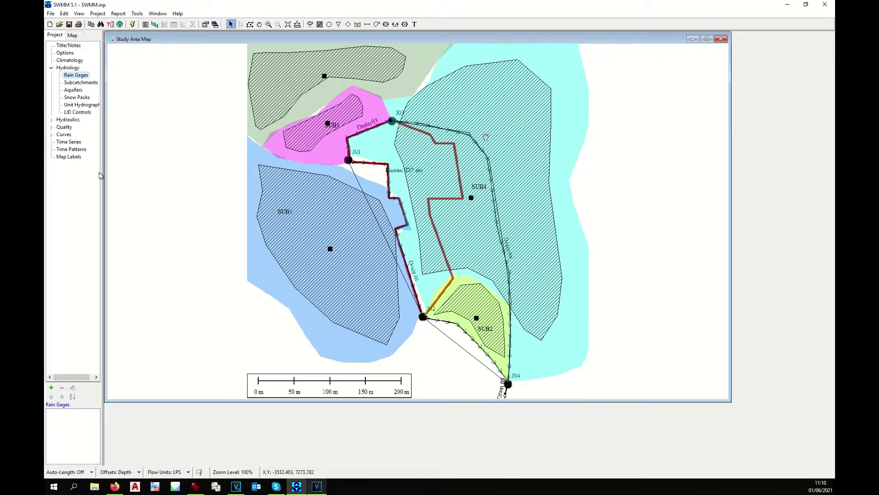
click(51, 388)
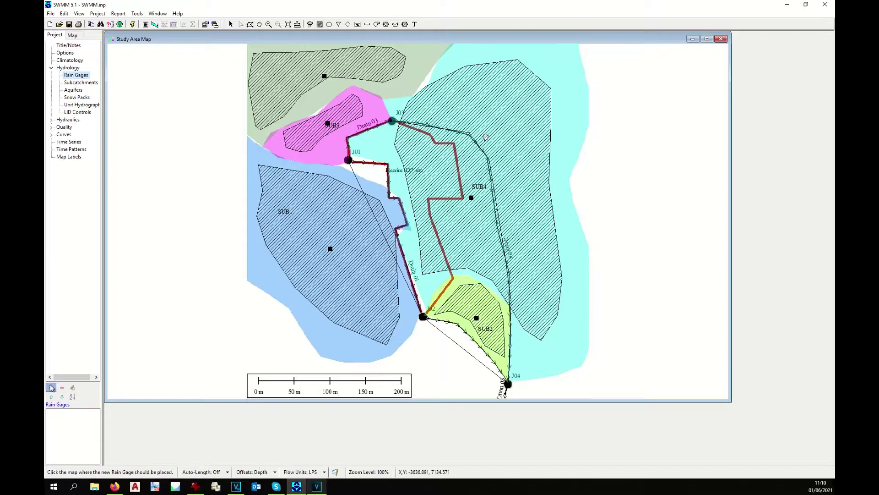
click(439, 53)
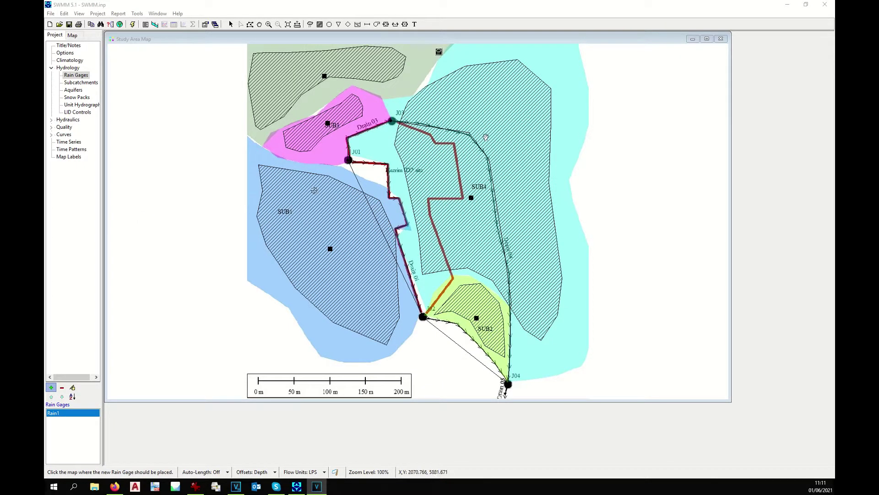
Unload the backdrop image from the study area map.
click(80, 13)
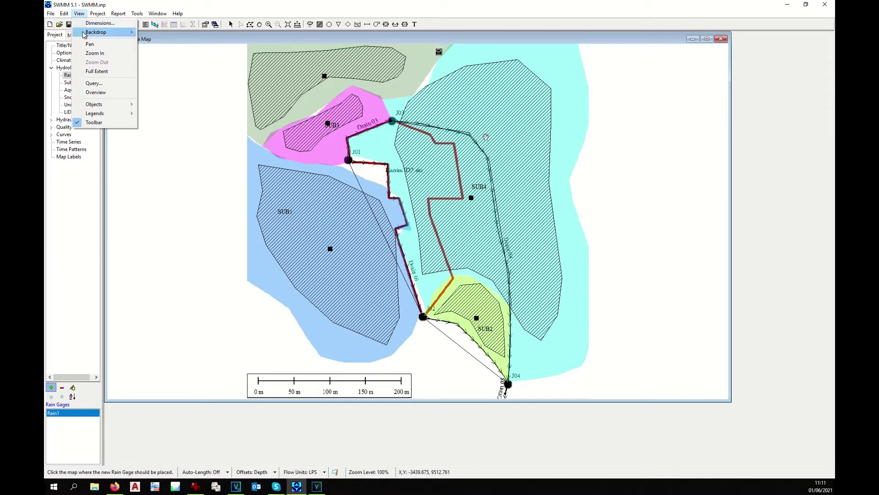
mouse_move(84, 33)
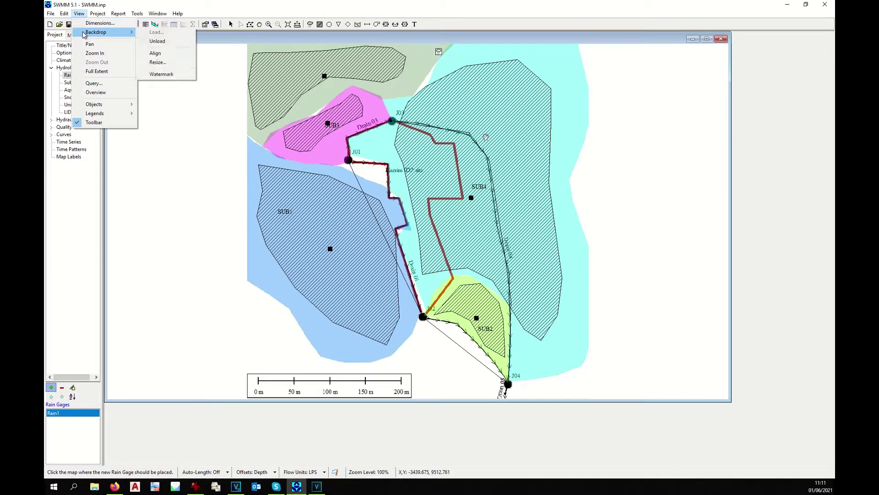
click(157, 41)
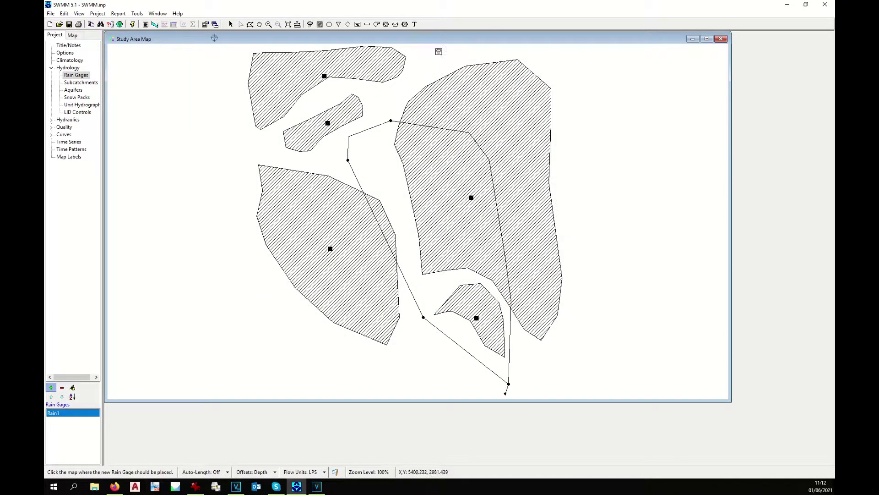
Turn on map annotations for Rain Gage IDs, Subcatch IDs, Node IDs and Link IDs.
click(137, 14)
click(147, 30)
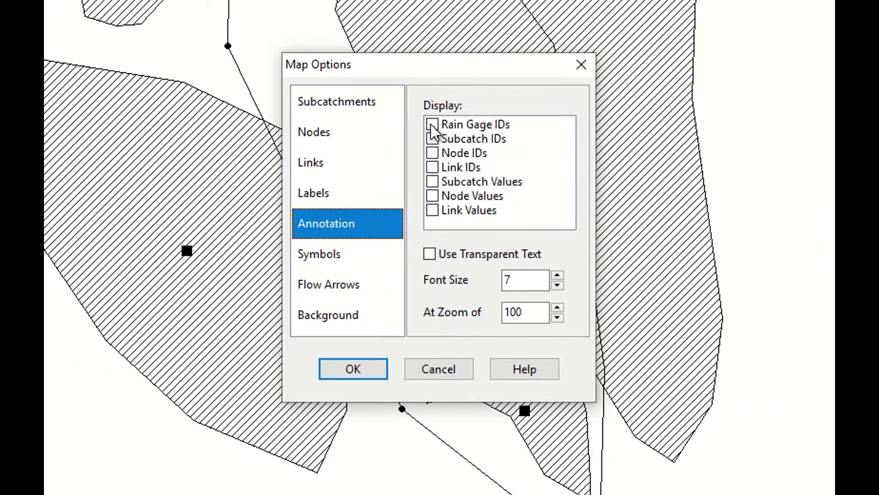
click(432, 125)
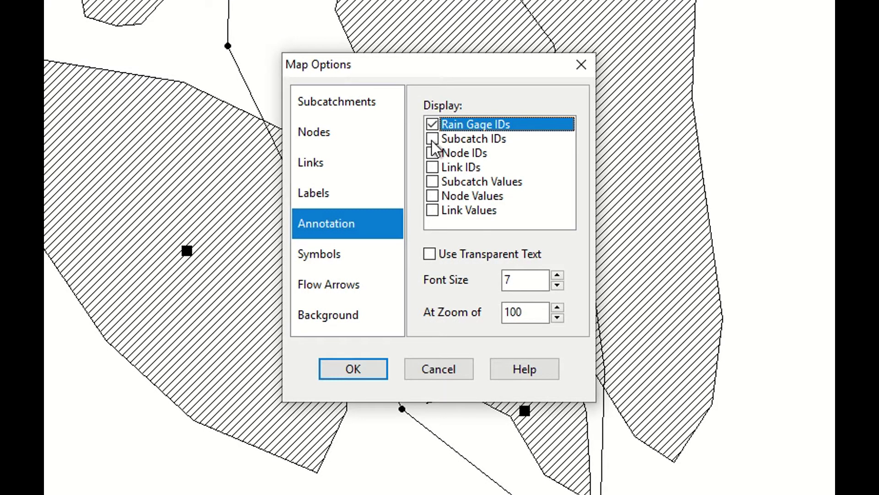
click(433, 139)
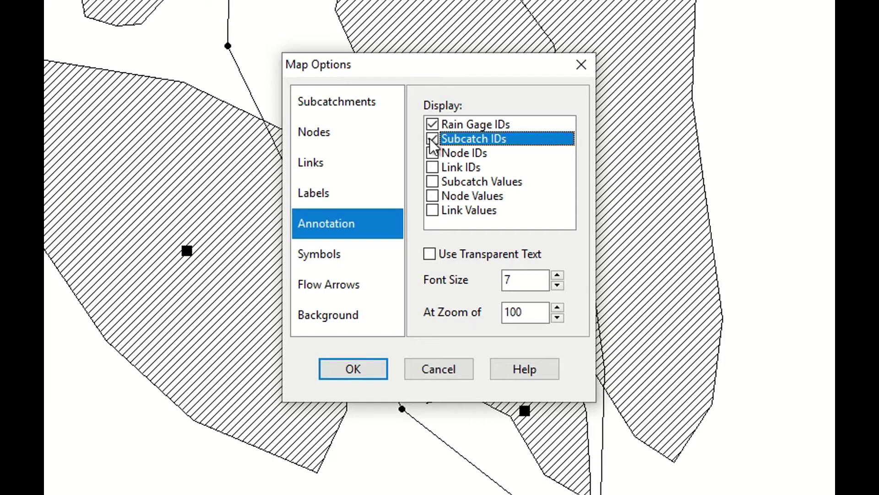
click(432, 153)
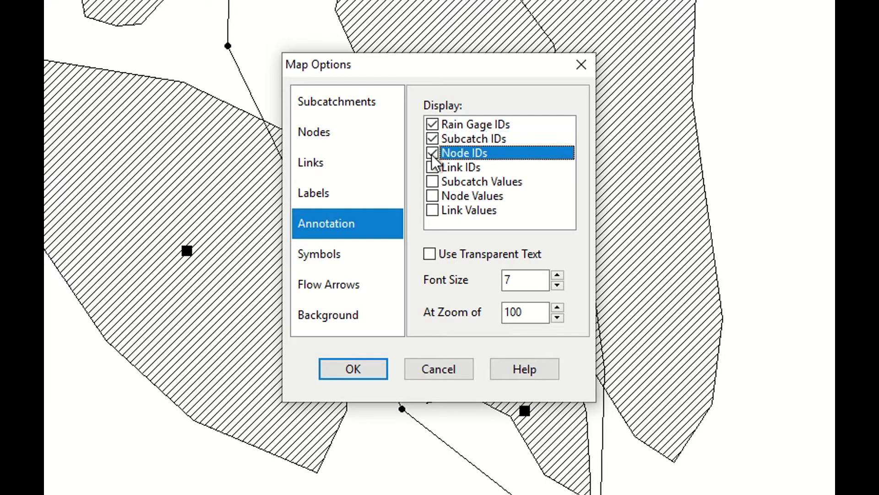
click(431, 167)
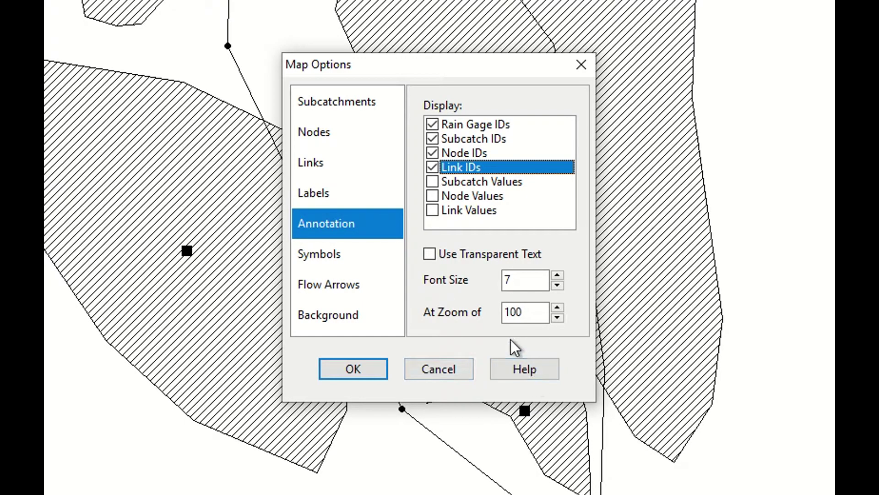
click(356, 374)
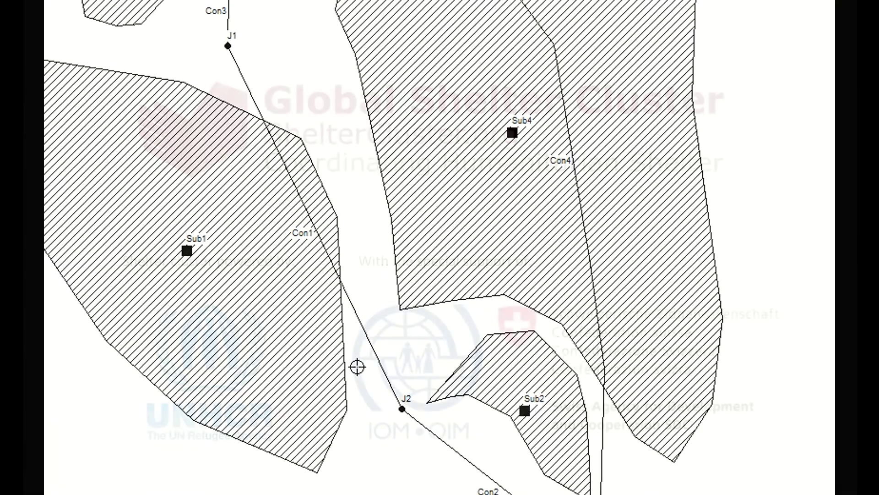